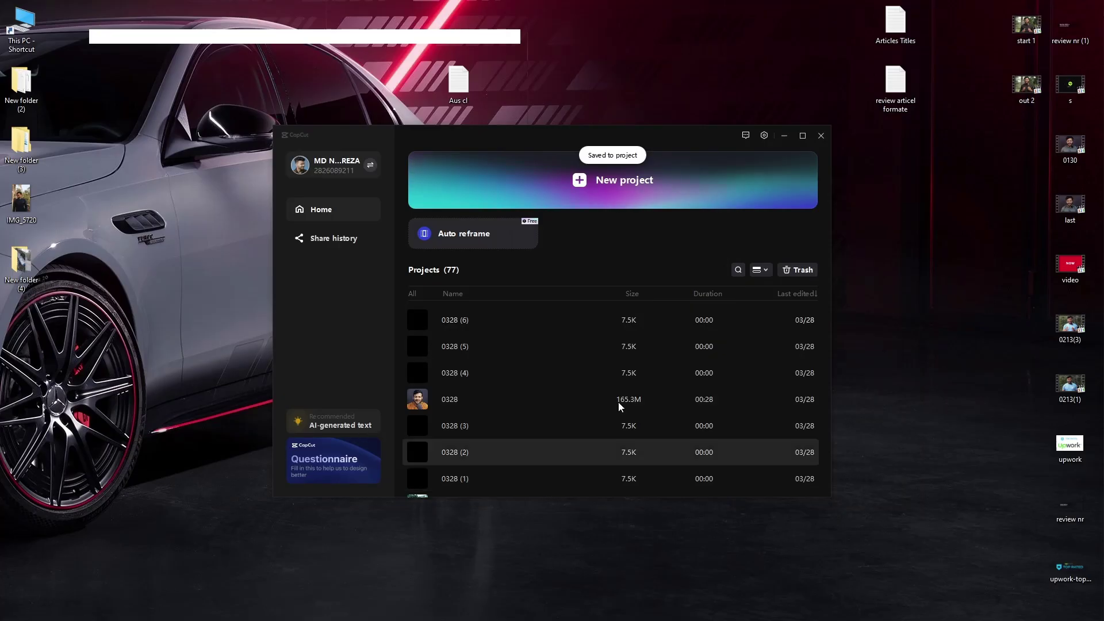
# Step: Start a new maximized project, import 0328.mp4 and place it on the timeline as the main track
pyautogui.click(637, 187)
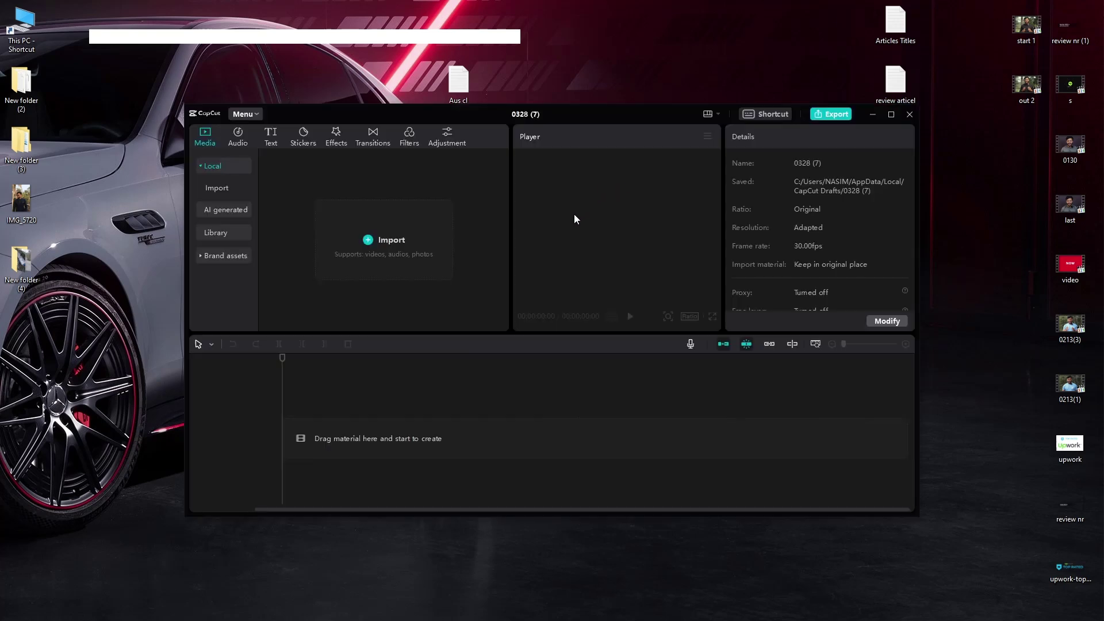
pyautogui.click(891, 114)
pyautogui.click(300, 176)
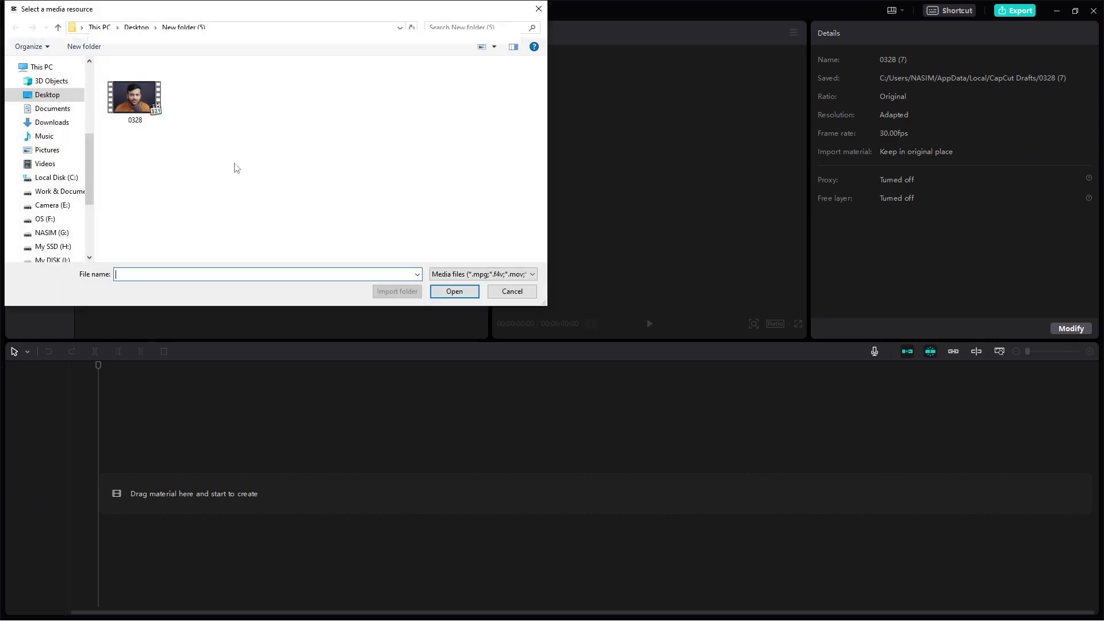
pyautogui.doubleClick(149, 97)
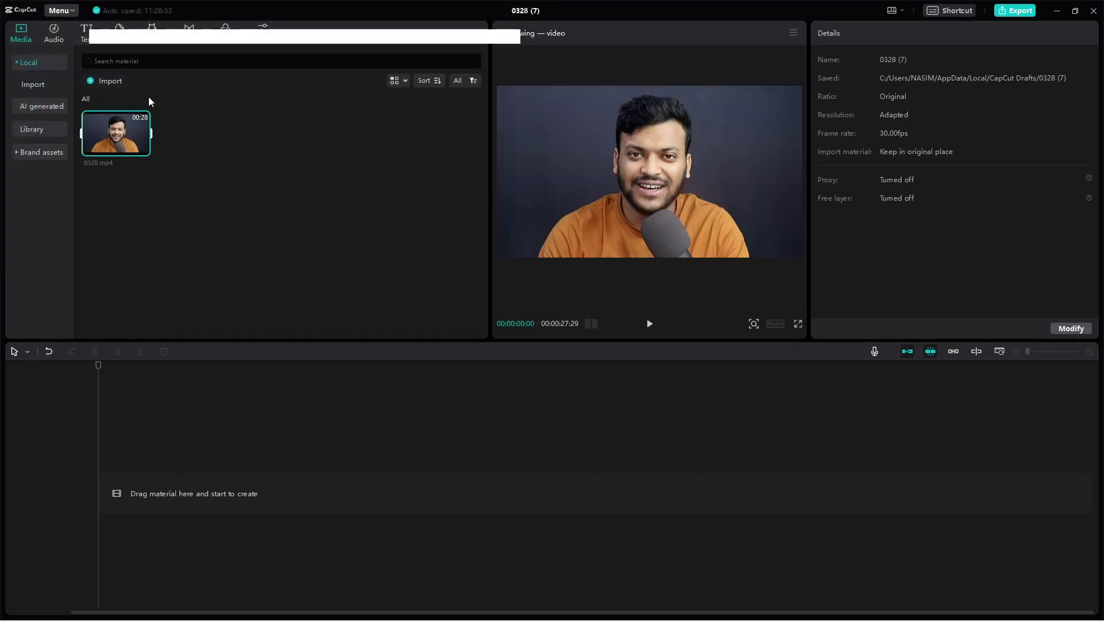
pyautogui.moveTo(135, 117)
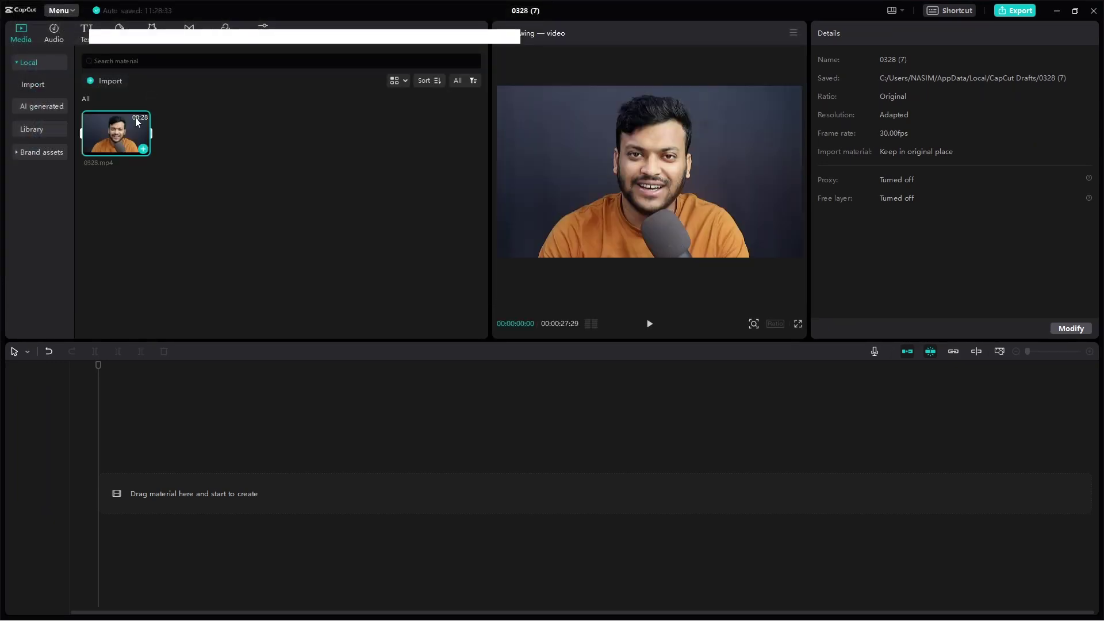
pyautogui.click(143, 148)
pyautogui.click(140, 481)
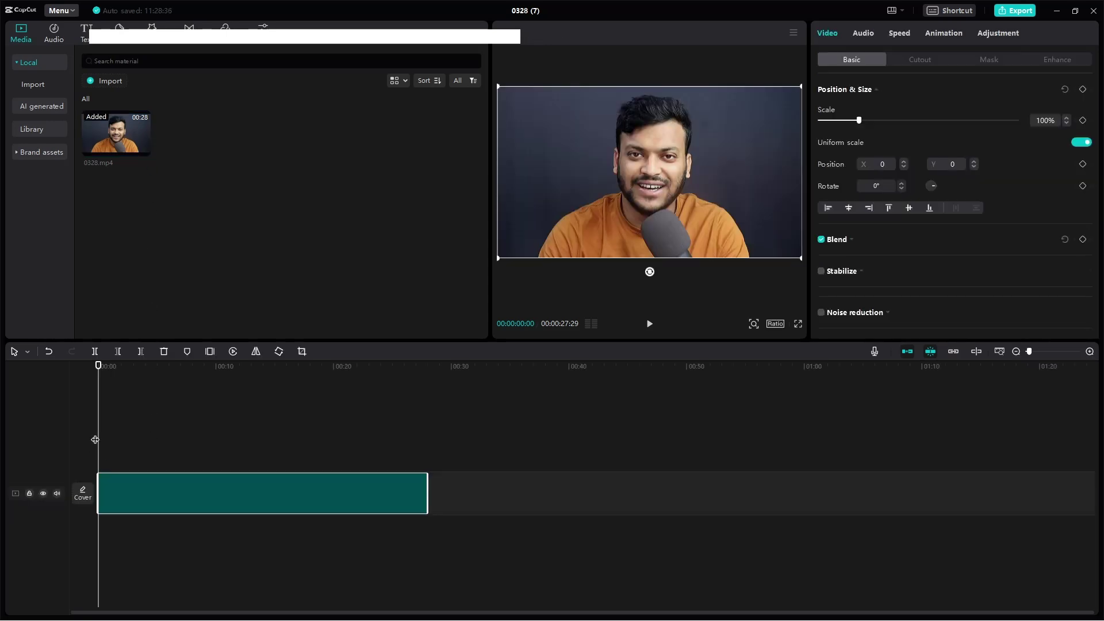
# Step: Add a Default text clip to the timeline and lengthen its duration
pyautogui.click(85, 32)
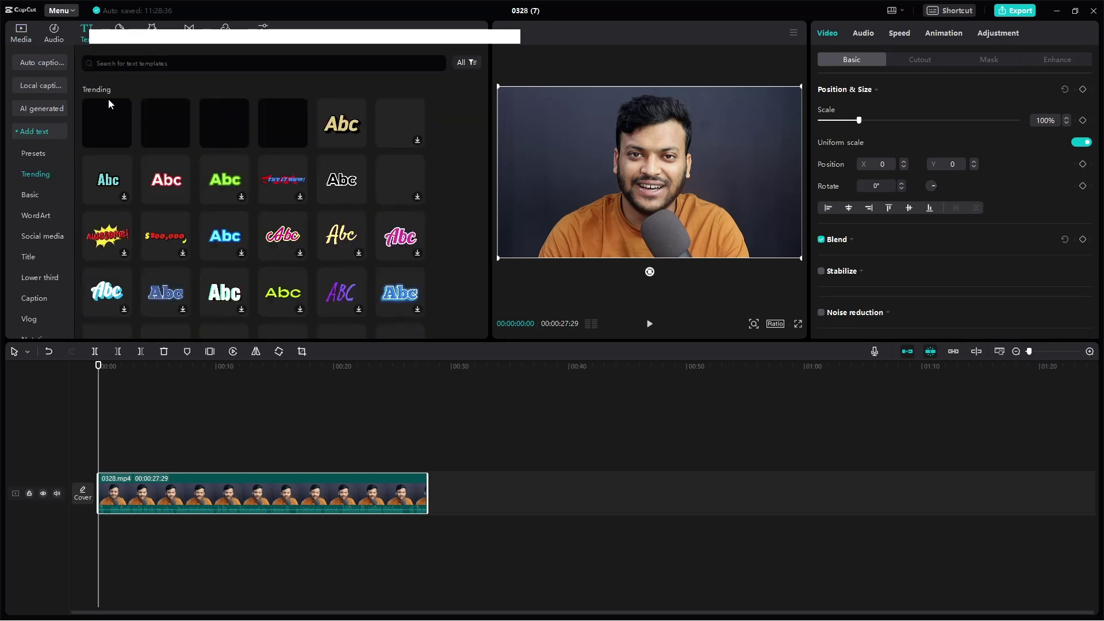
pyautogui.click(124, 141)
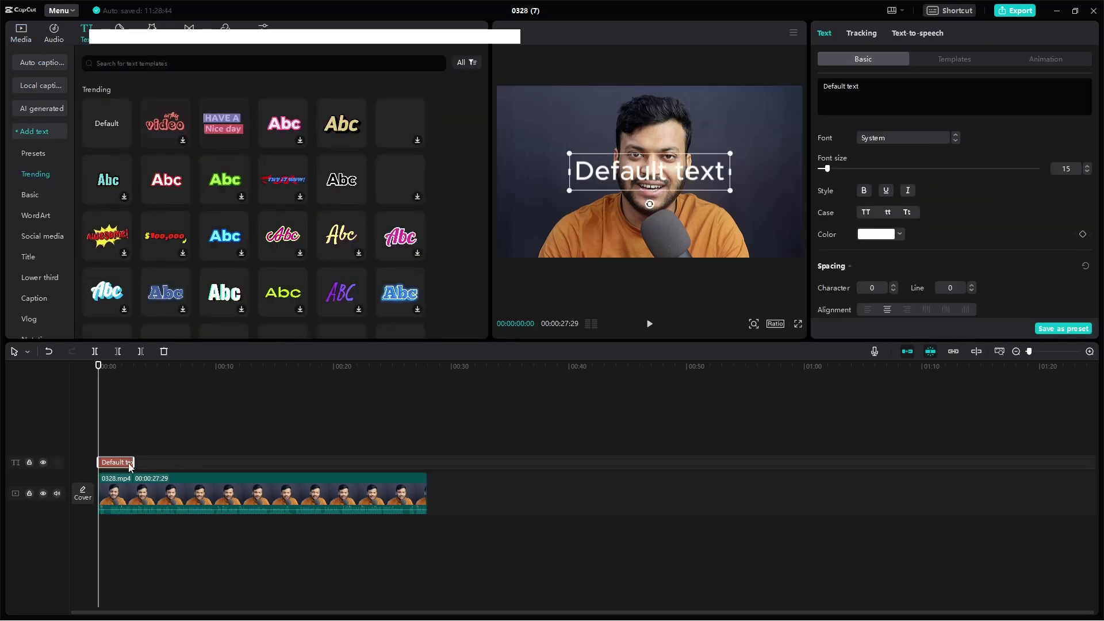
pyautogui.moveTo(241, 454); pyautogui.dragTo(383, 454)
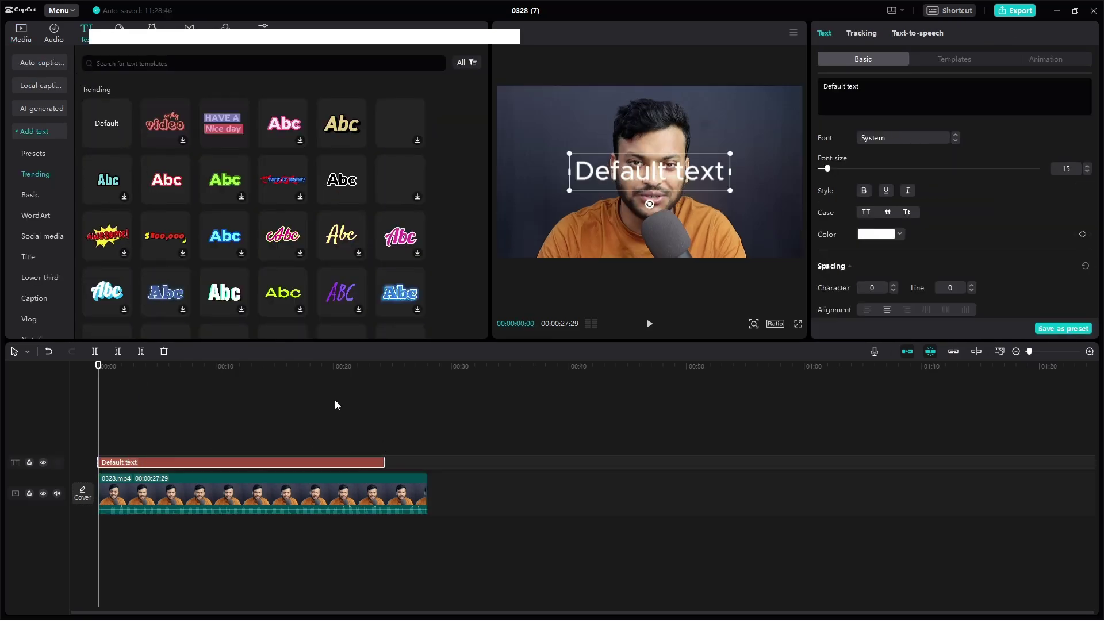
# Step: Stack three more copies of 0328.mp4 on tracks above the original and shift the text clip later
pyautogui.click(26, 36)
pyautogui.moveTo(115, 131); pyautogui.dragTo(131, 426)
pyautogui.click(132, 426)
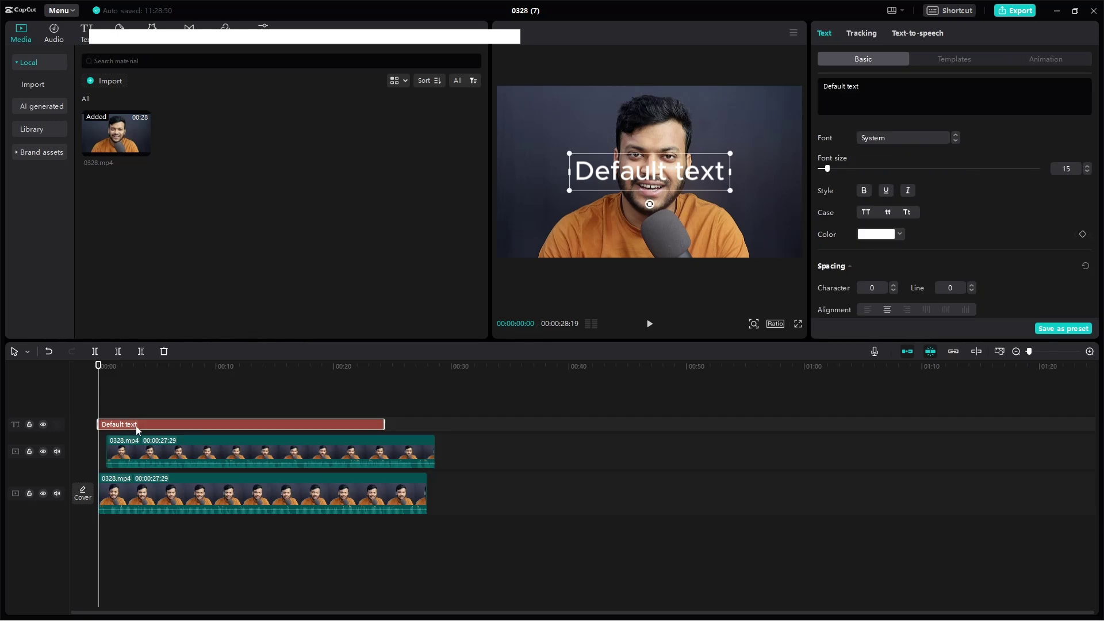
pyautogui.moveTo(133, 426); pyautogui.dragTo(152, 467)
pyautogui.click(152, 467)
pyautogui.moveTo(123, 115); pyautogui.dragTo(138, 384)
pyautogui.moveTo(105, 123); pyautogui.dragTo(133, 431)
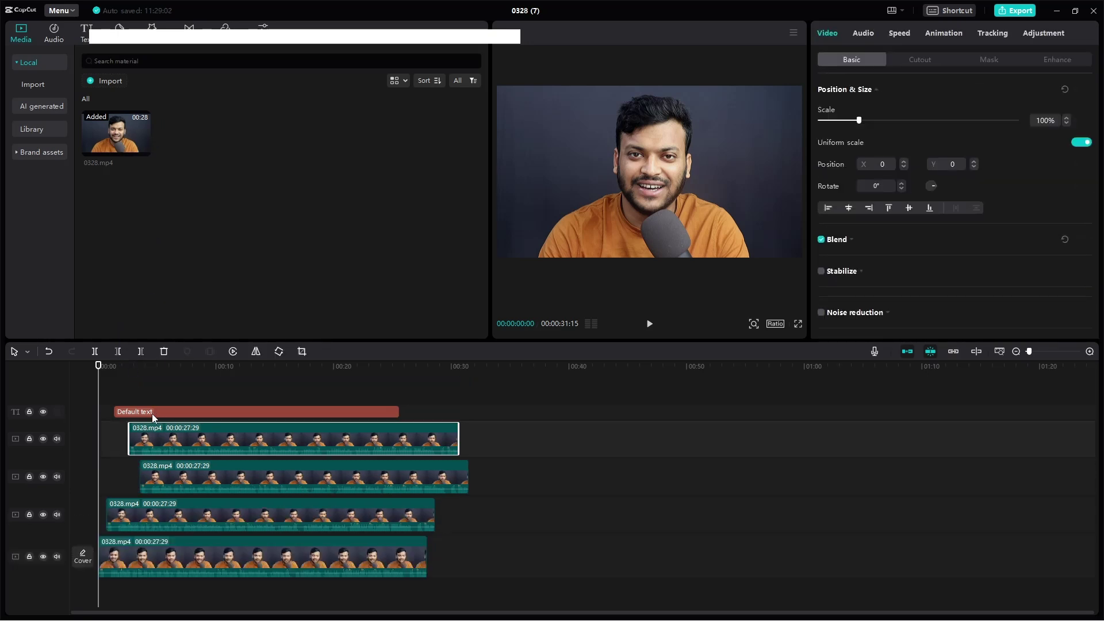
pyautogui.moveTo(152, 413)
pyautogui.mouseDown()
pyautogui.moveTo(158, 474)
pyautogui.moveTo(166, 414)
pyautogui.mouseUp()
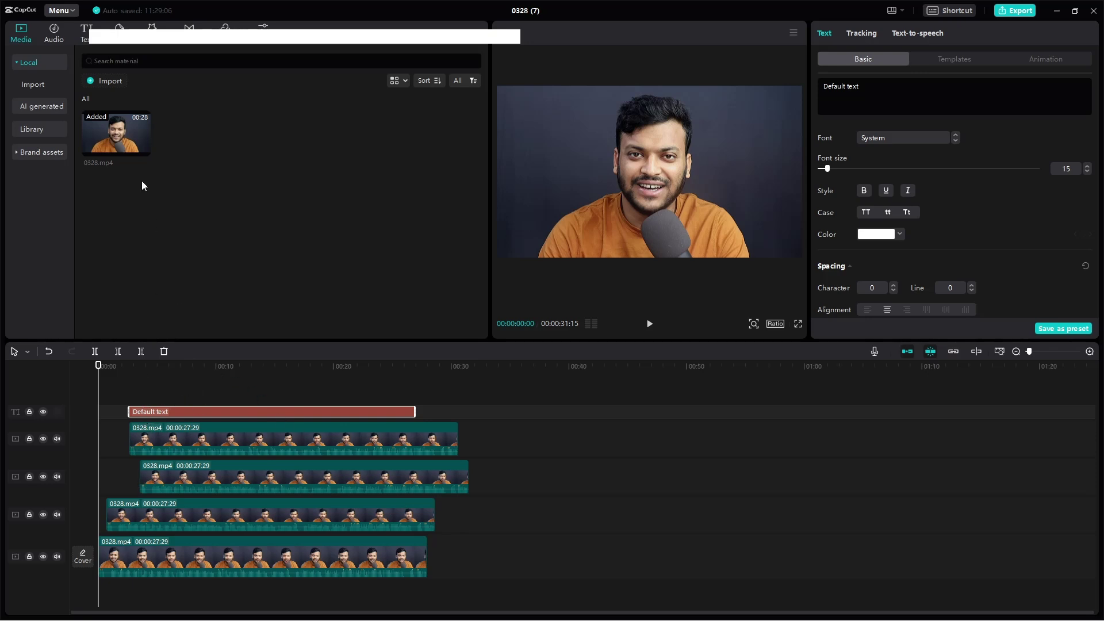
# Step: Save Free layer as on by default in Edit settings, then move the top 0328.mp4 copy slightly earlier
pyautogui.click(73, 11)
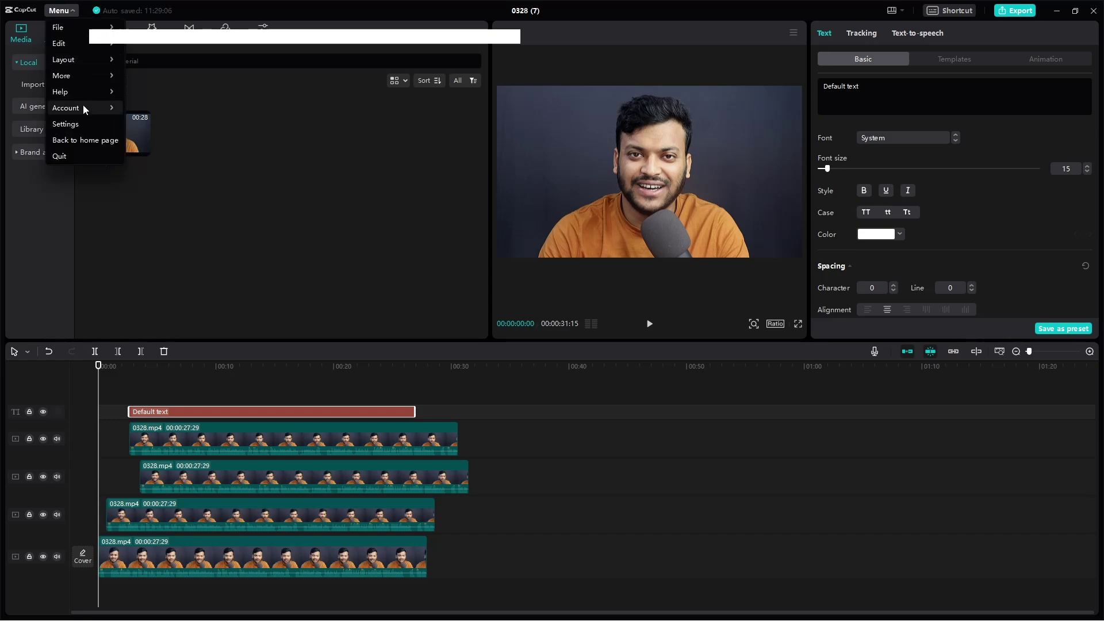
pyautogui.click(81, 123)
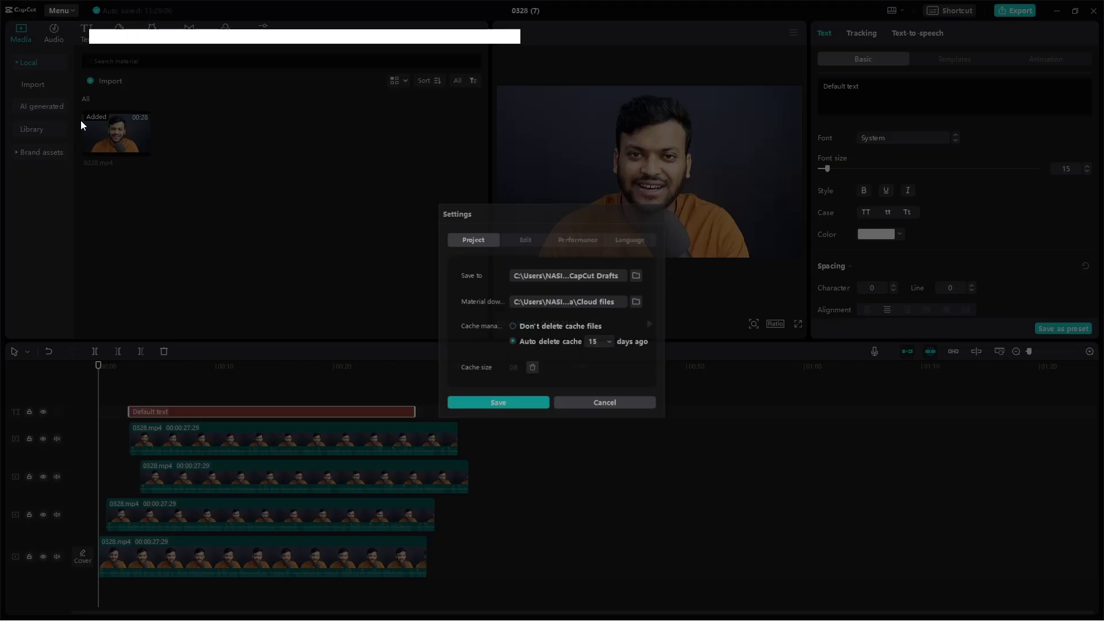
pyautogui.click(525, 239)
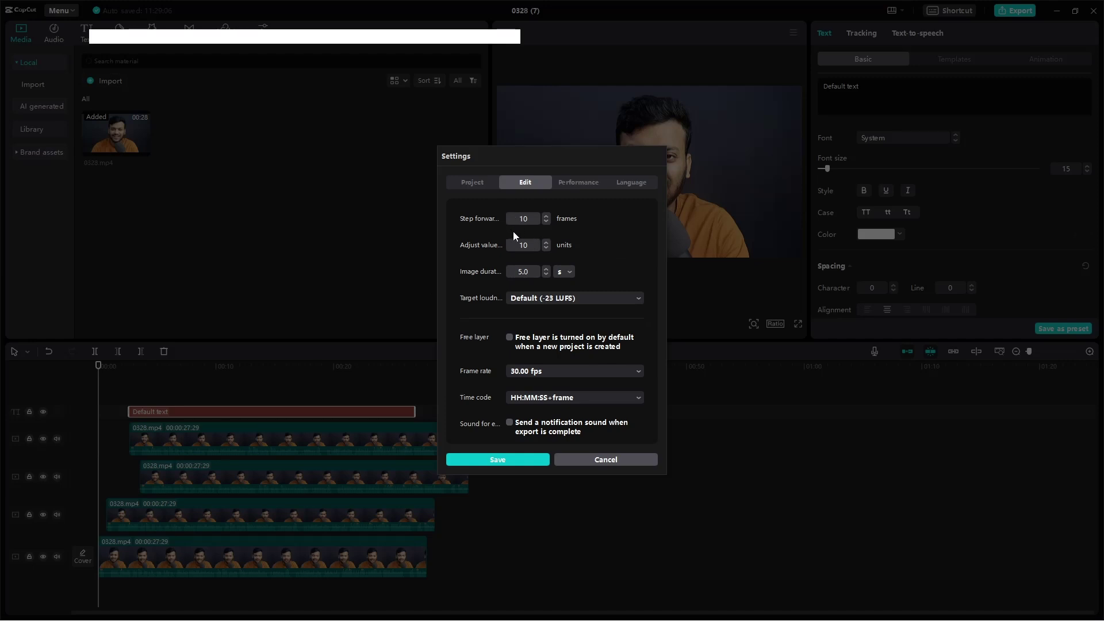
pyautogui.click(509, 338)
pyautogui.click(499, 460)
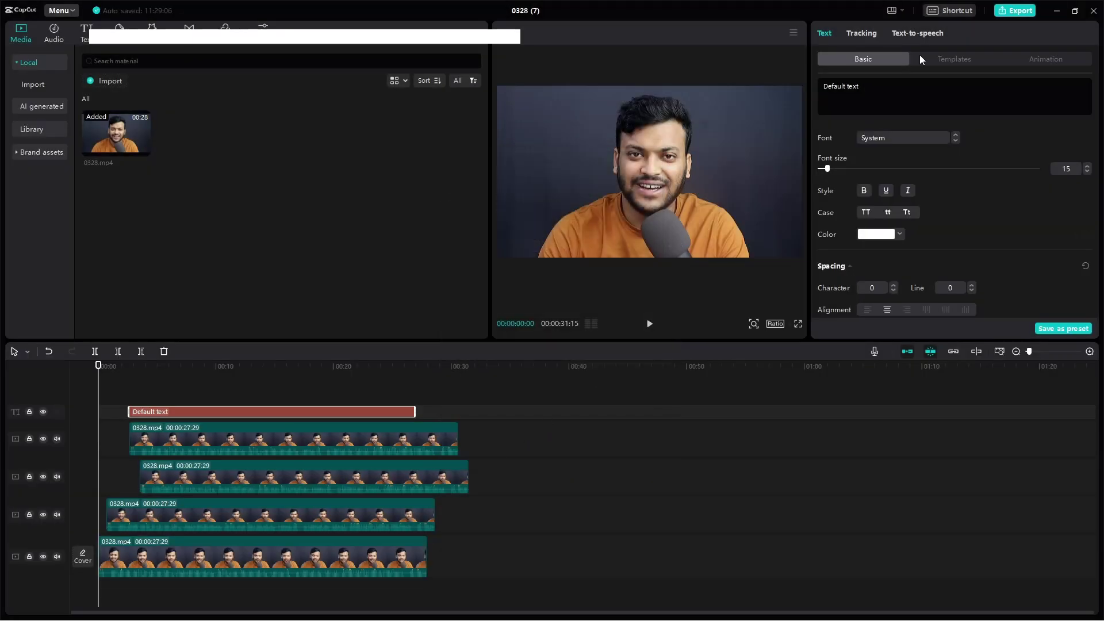
pyautogui.moveTo(159, 447); pyautogui.dragTo(151, 415)
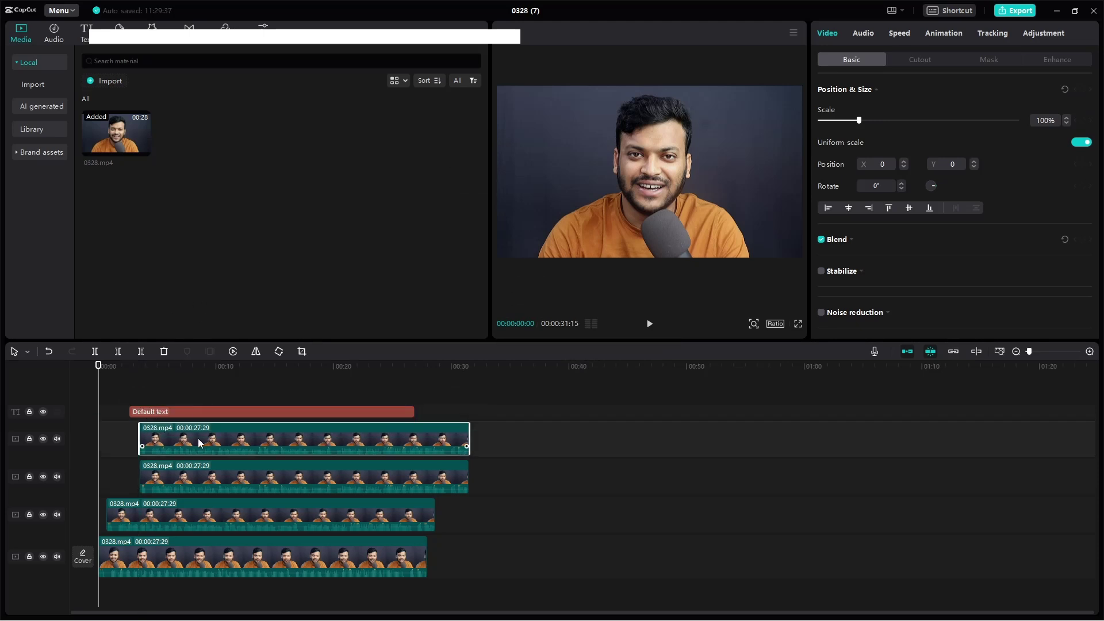
pyautogui.moveTo(200, 443); pyautogui.dragTo(180, 396)
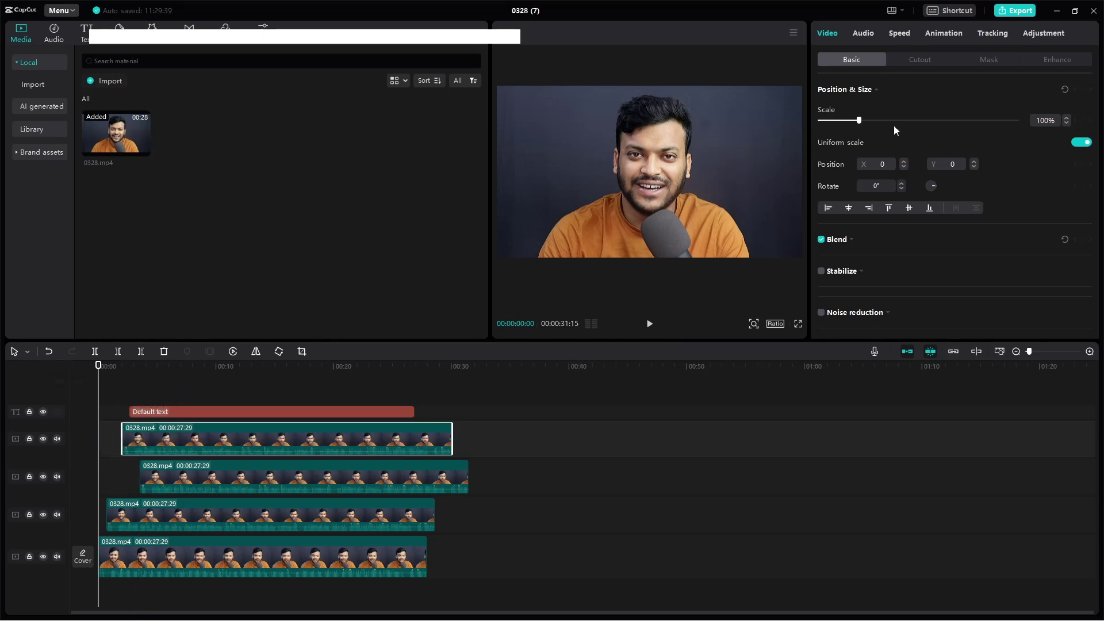
# Step: Close this project, create new project 0328 (8), and add the imported 0328.mp4 to its timeline
pyautogui.click(1093, 11)
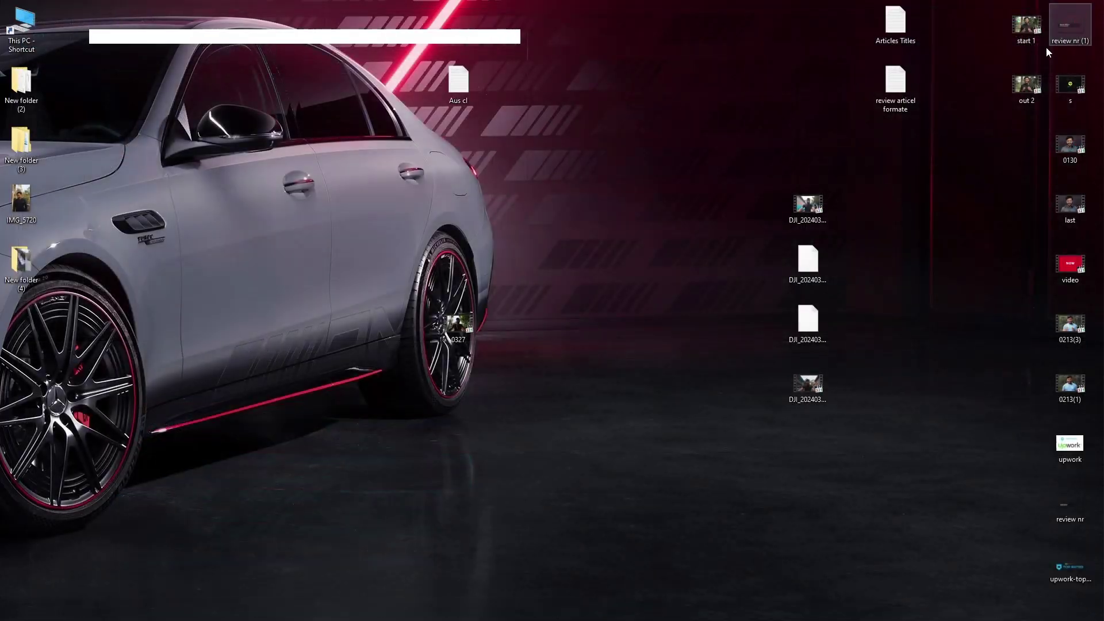
pyautogui.click(635, 184)
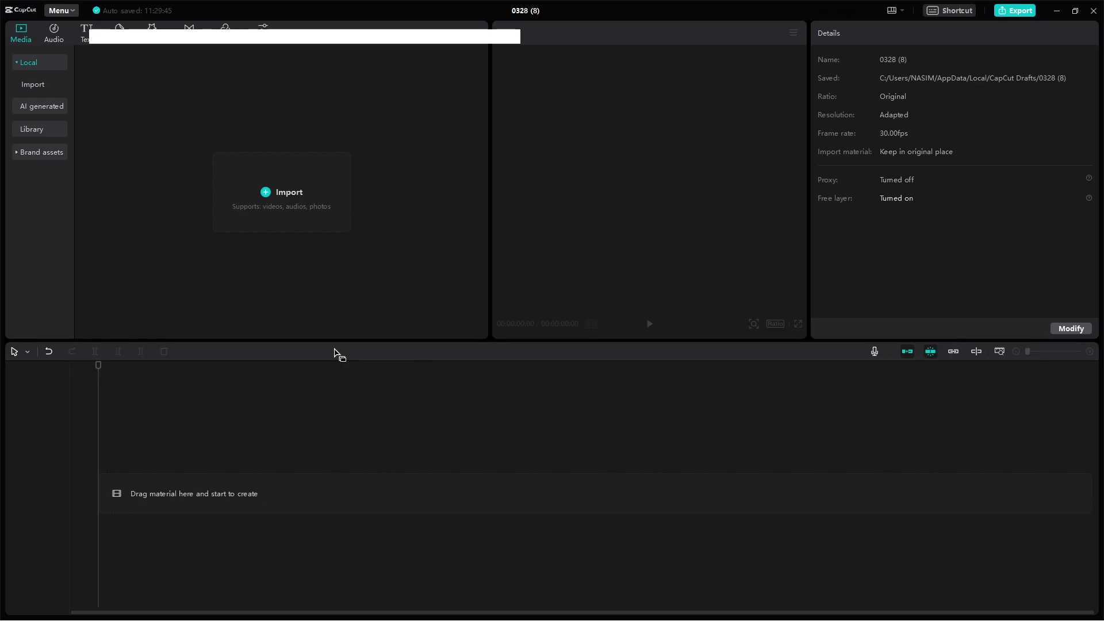
pyautogui.click(287, 203)
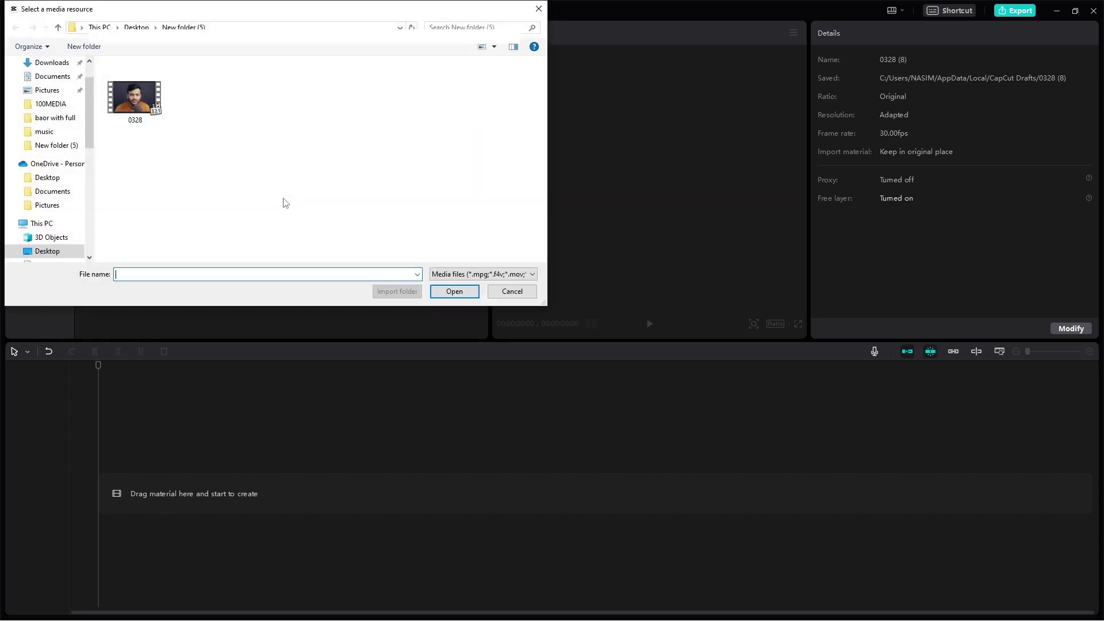
pyautogui.doubleClick(138, 104)
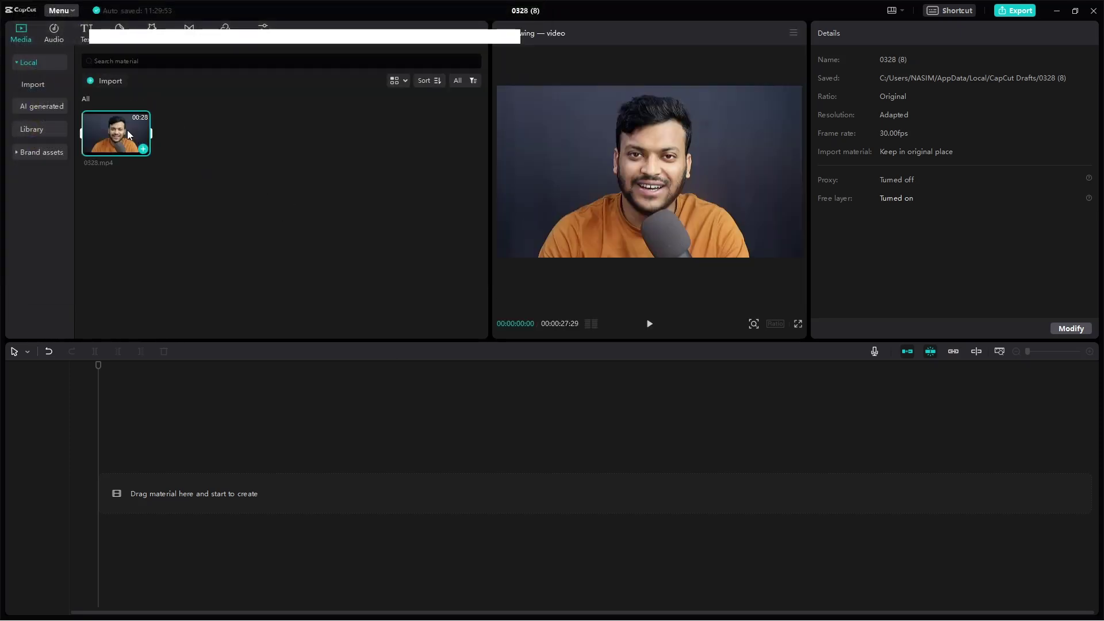
pyautogui.click(143, 150)
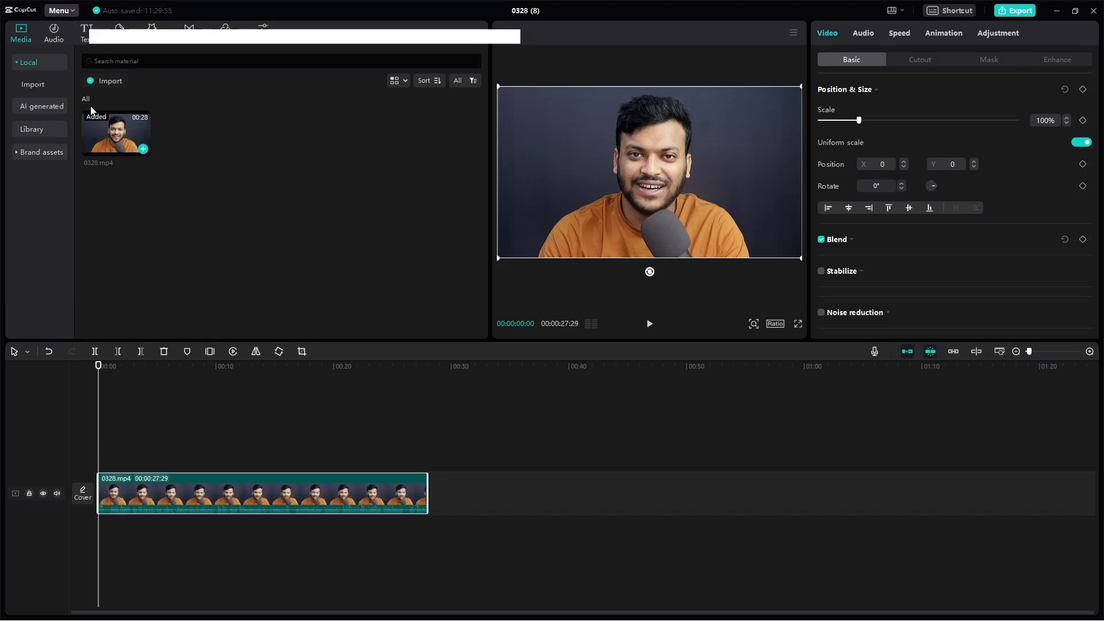
# Step: Add a Default text clip stretched to the full length of the video
pyautogui.click(86, 32)
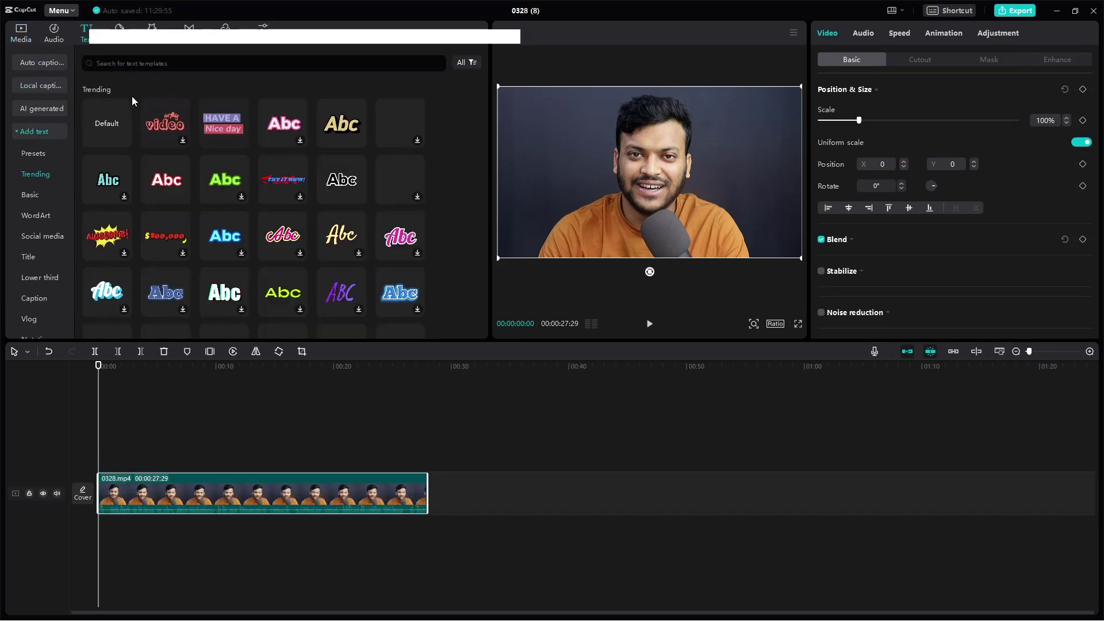
pyautogui.click(125, 142)
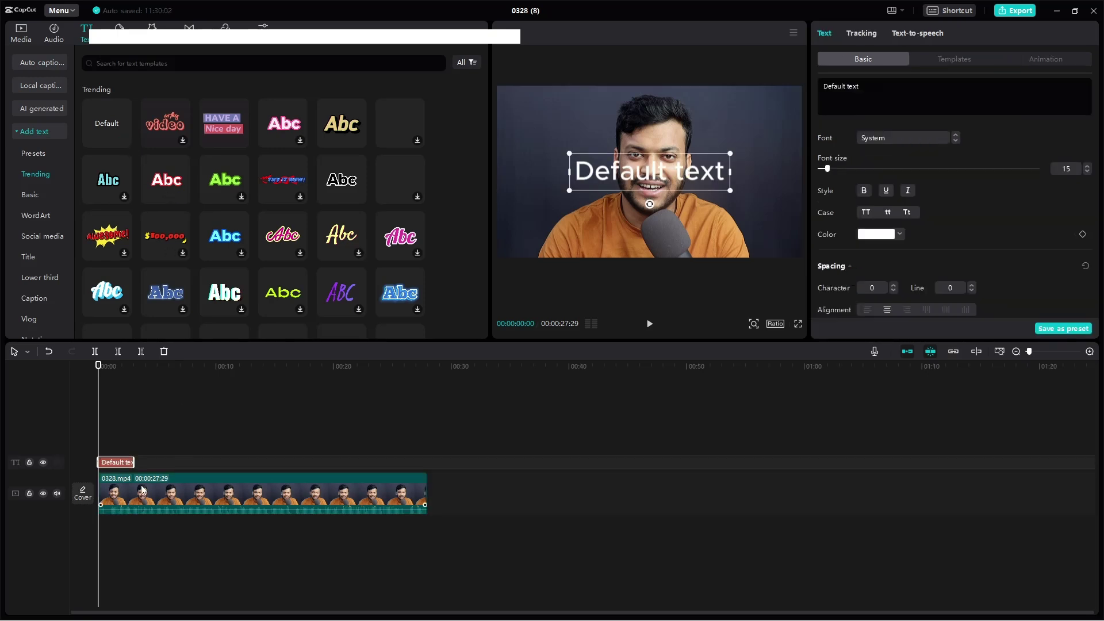
pyautogui.moveTo(134, 462); pyautogui.dragTo(428, 460)
pyautogui.doubleClick(631, 171)
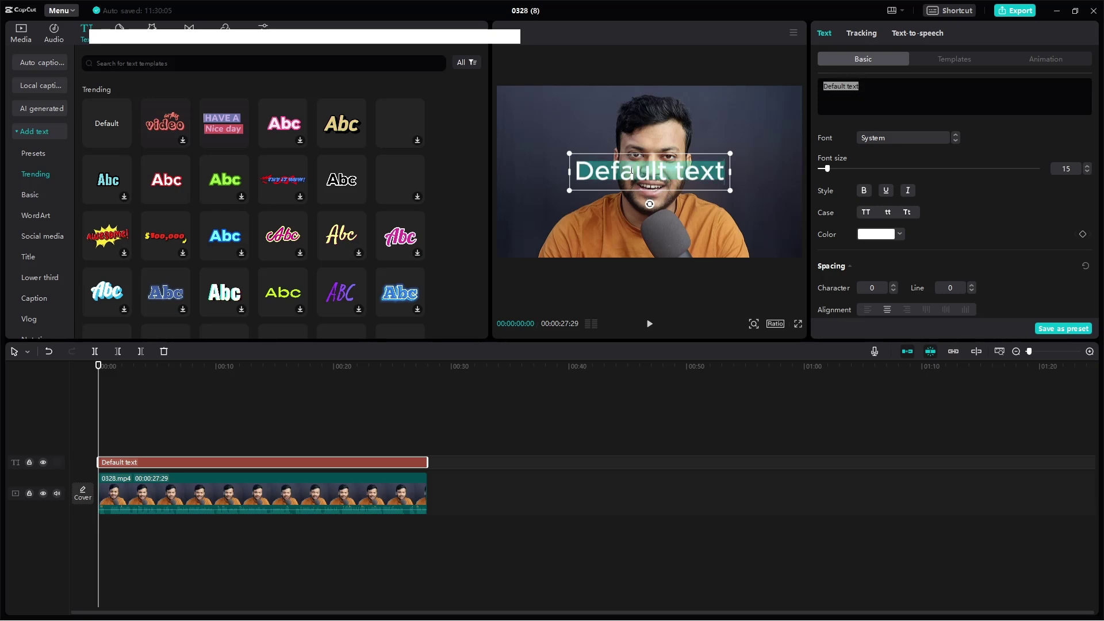
pyautogui.write('Nasim Re')
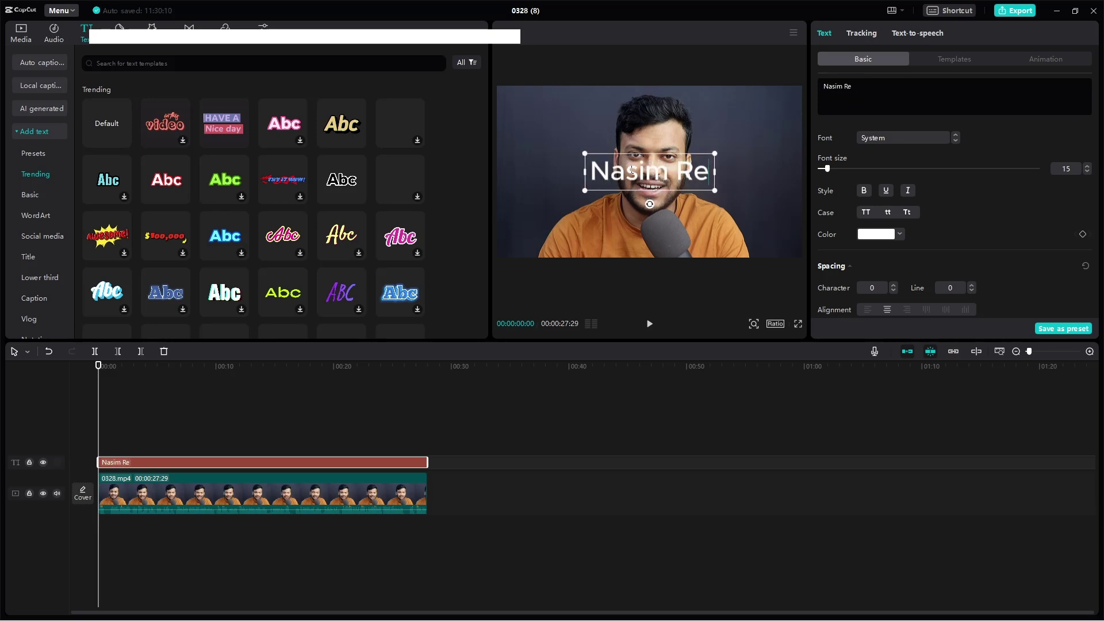
pyautogui.write('za')
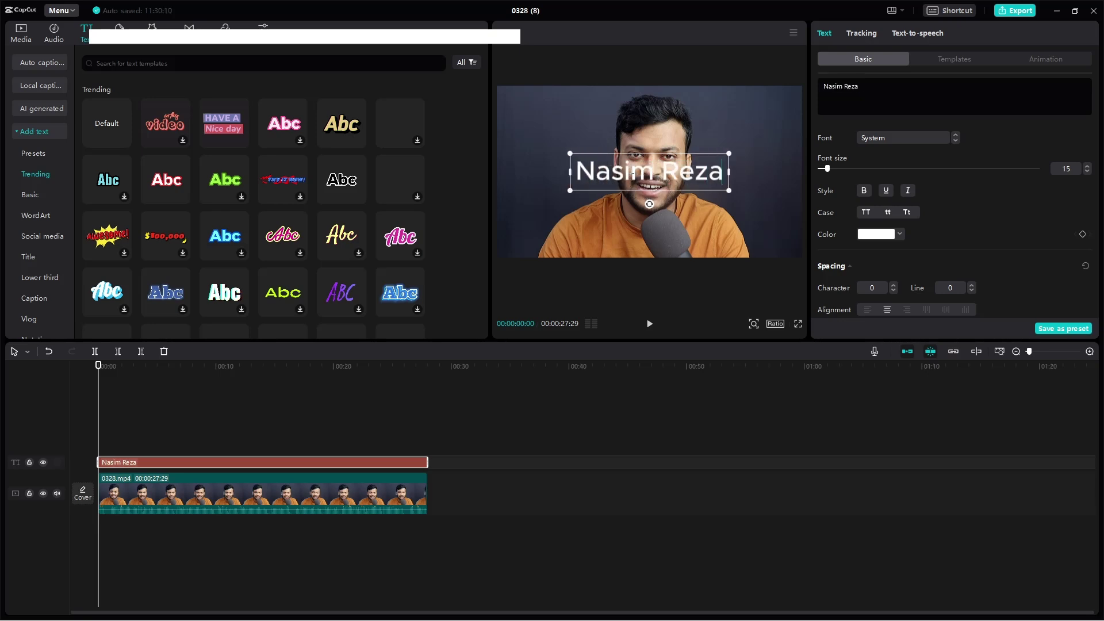
pyautogui.click(901, 143)
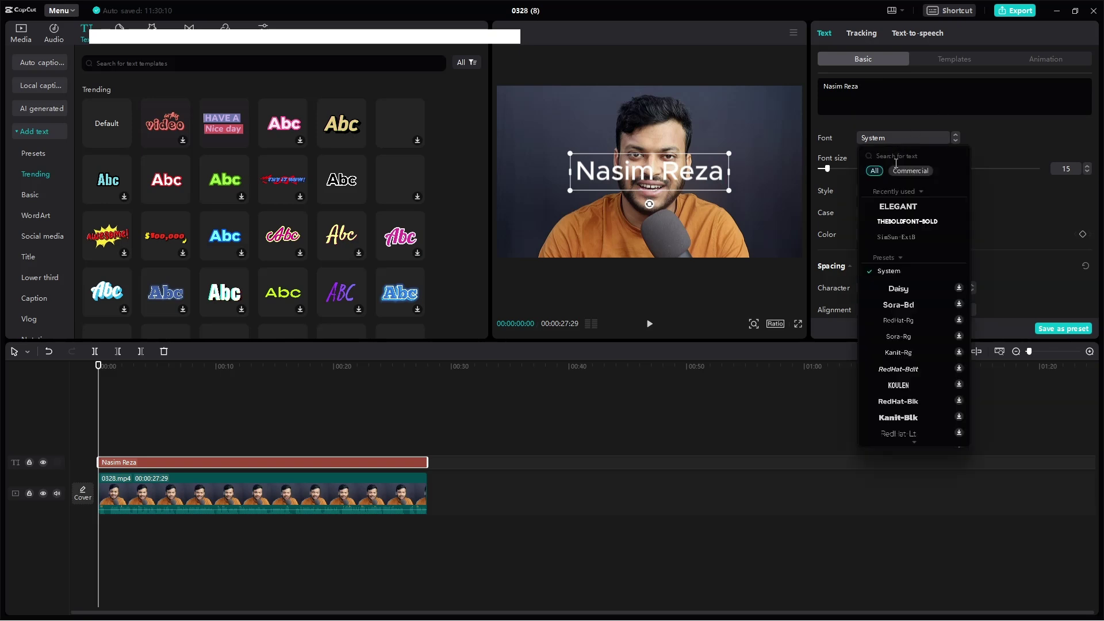
pyautogui.click(894, 208)
pyautogui.moveTo(745, 191); pyautogui.dragTo(798, 249)
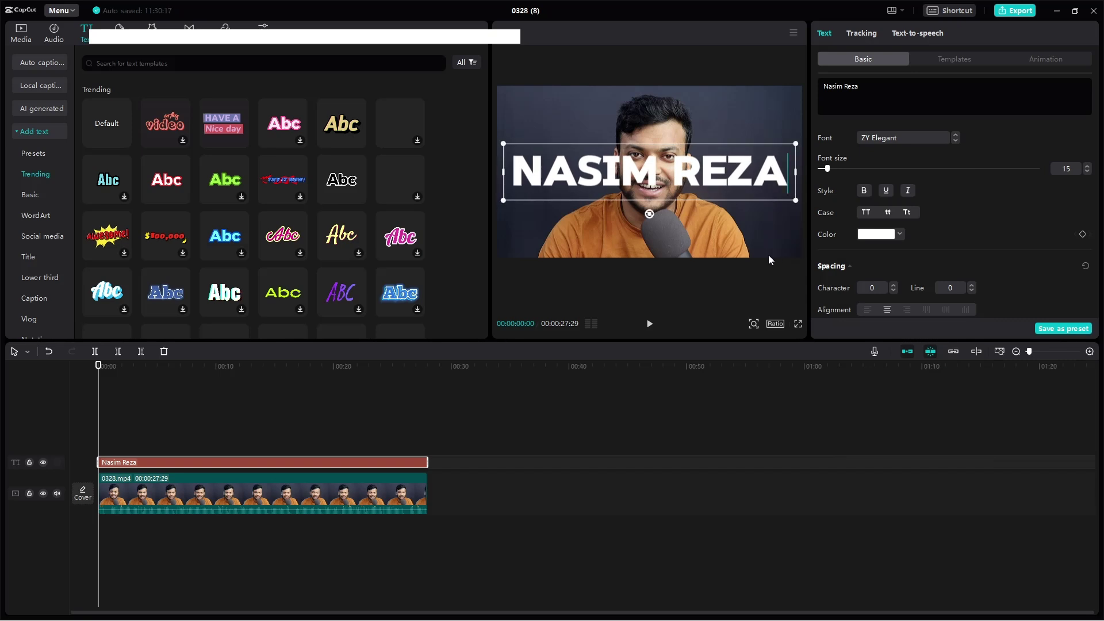
# Step: Place a second 0328.mp4 copy at 0:00 on a track above the title, then scrub to check layering
pyautogui.click(197, 424)
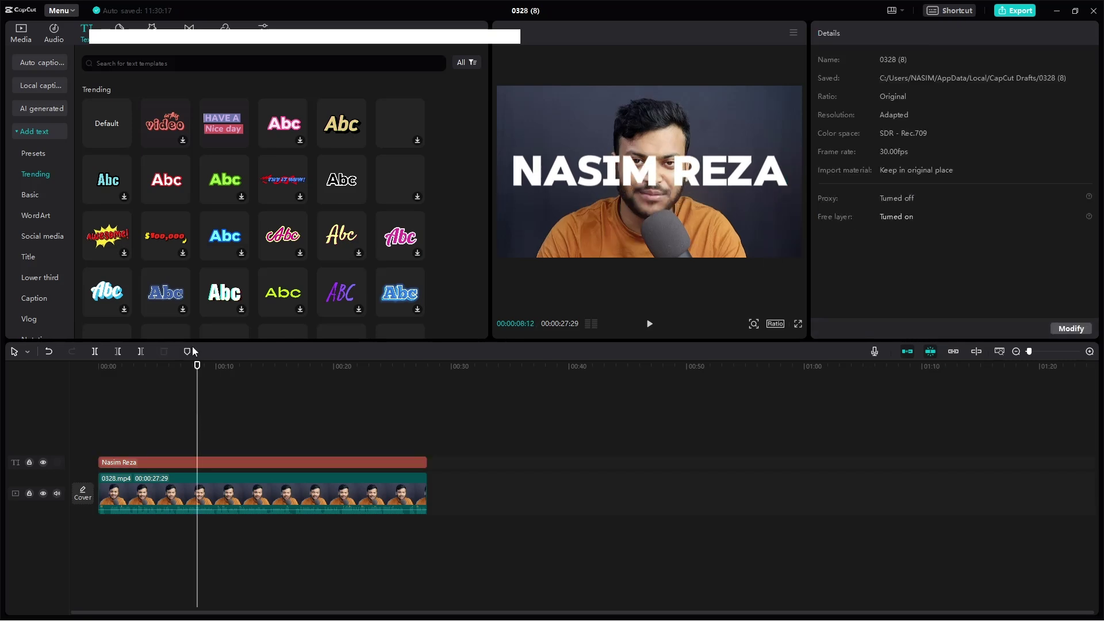
pyautogui.moveTo(184, 375); pyautogui.dragTo(98, 375)
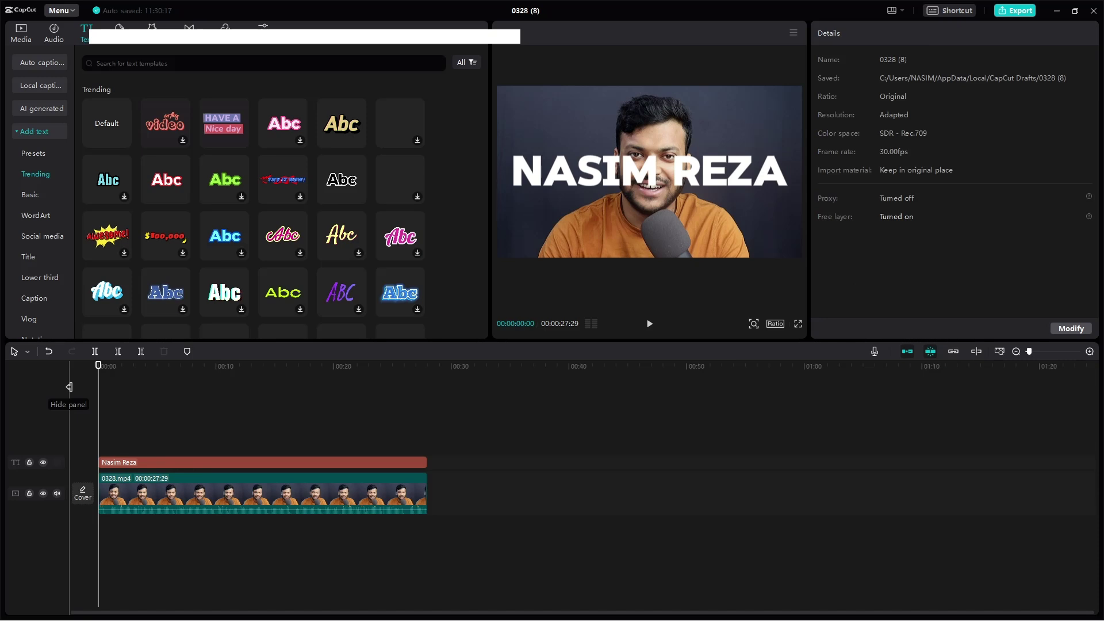
pyautogui.click(22, 33)
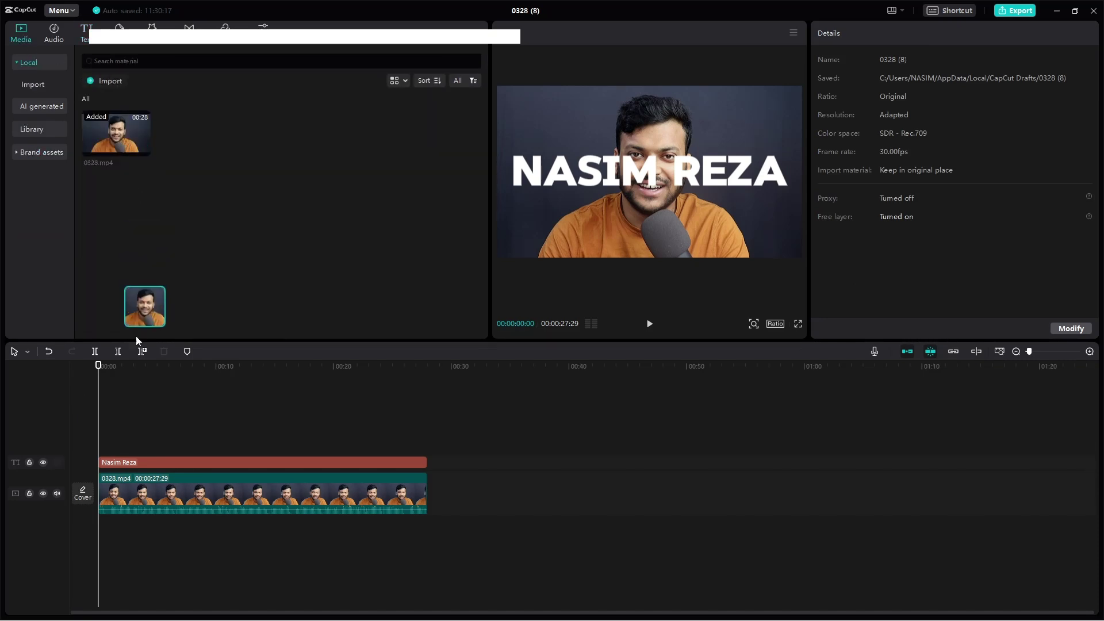
pyautogui.moveTo(140, 361); pyautogui.dragTo(112, 437)
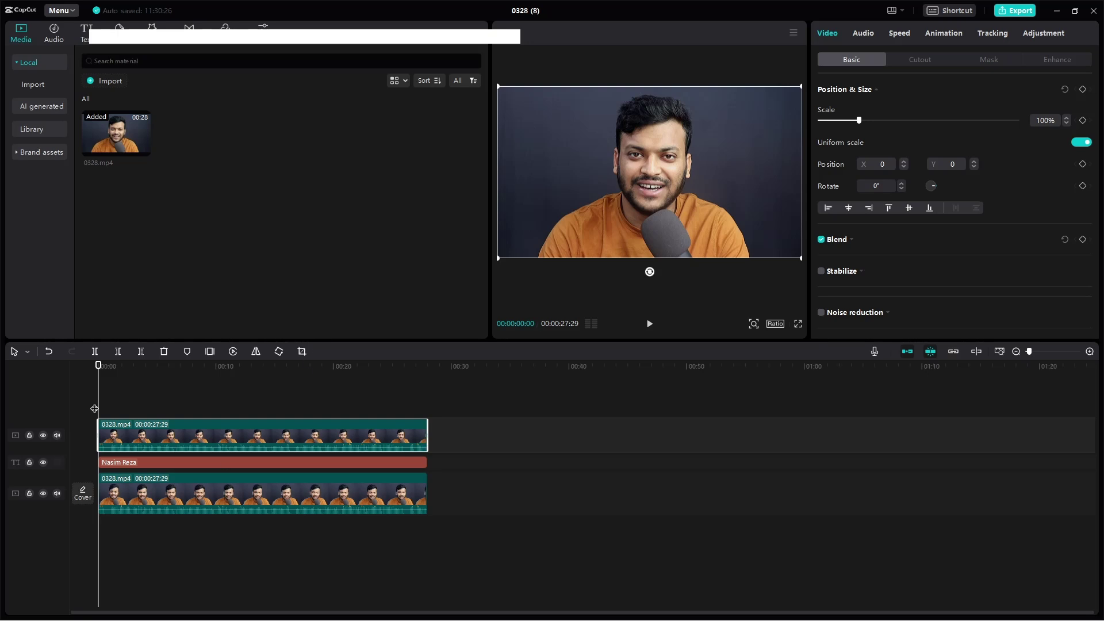
pyautogui.moveTo(94, 408); pyautogui.dragTo(150, 406)
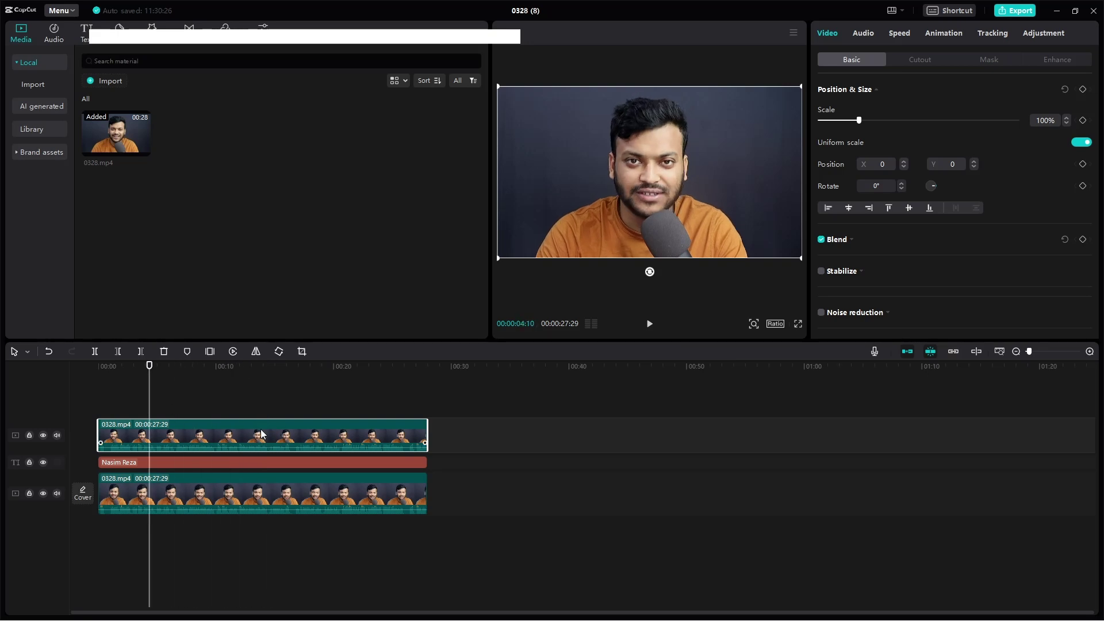
# Step: Apply Auto cutout to the top 0328.mp4 copy and play back from the start to review it
pyautogui.click(921, 61)
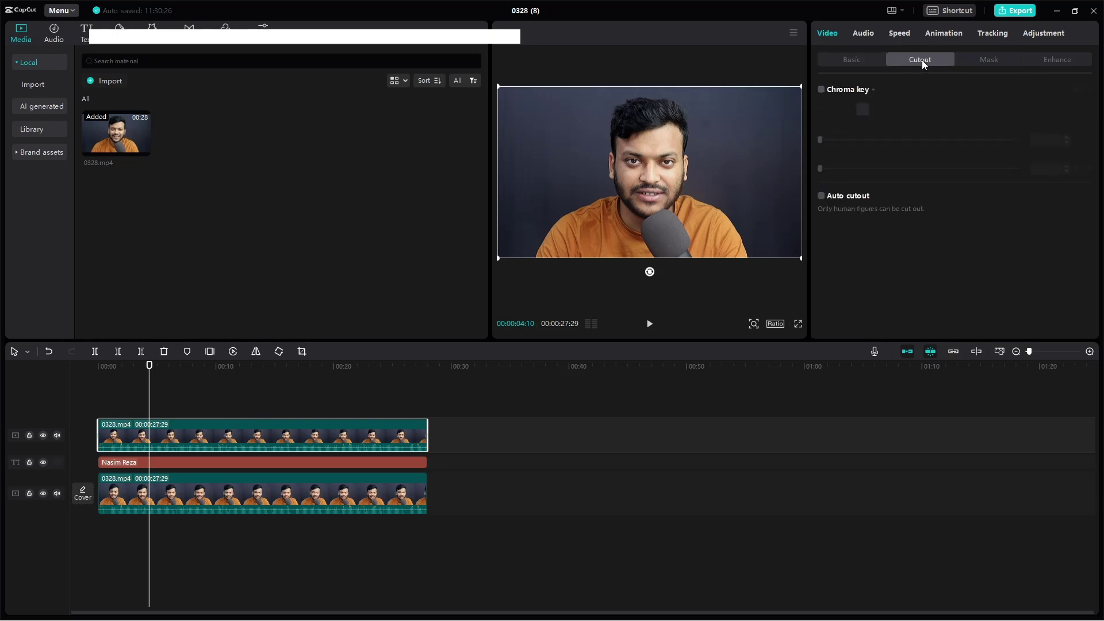
pyautogui.click(821, 197)
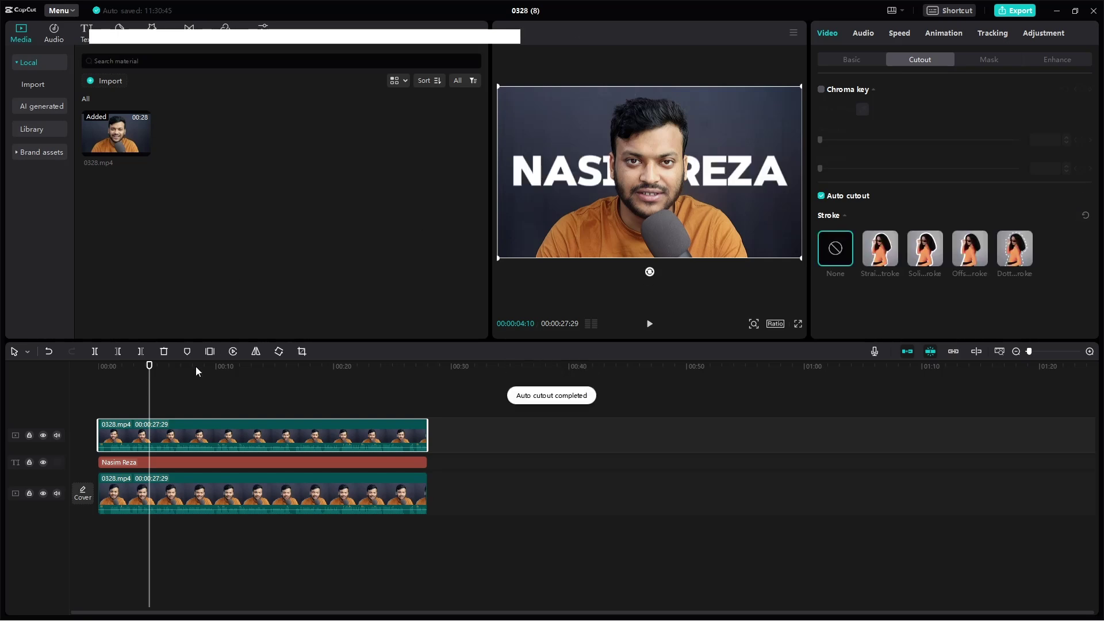
pyautogui.moveTo(152, 393); pyautogui.dragTo(50, 399)
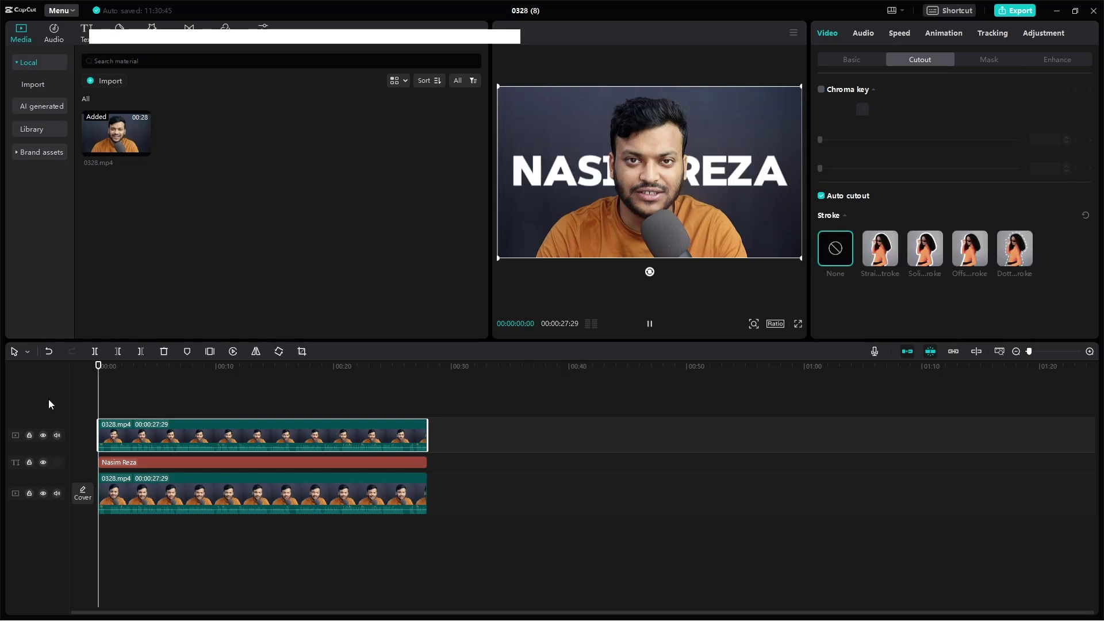
pyautogui.press('space')
pyautogui.press('space')
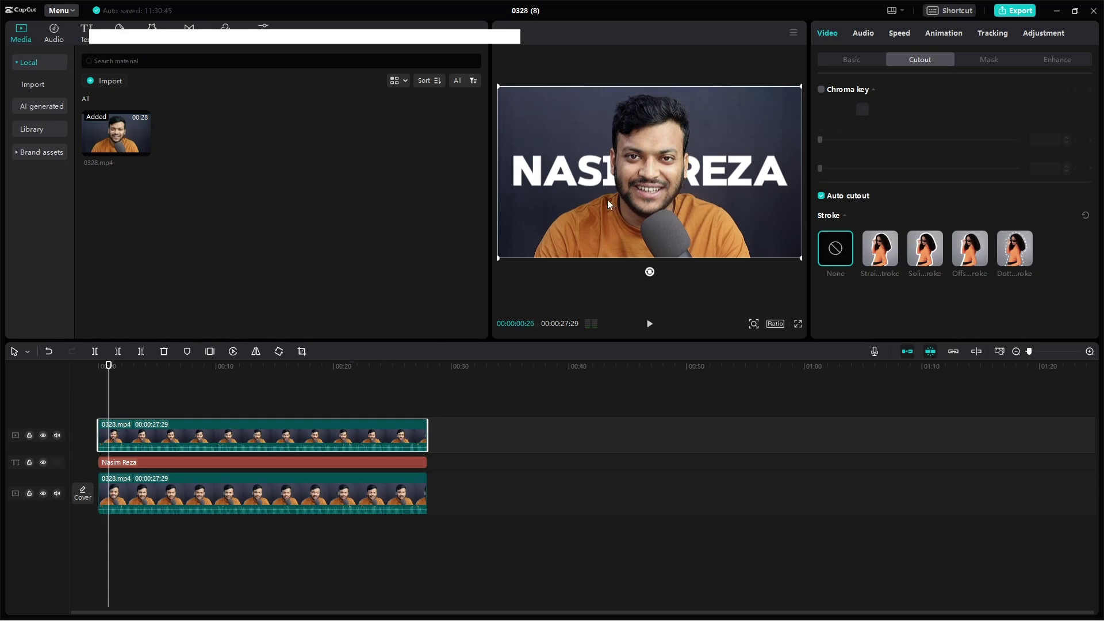
# Step: Try Stroke Fill and then Slide Up as the title's In animation
pyautogui.click(171, 463)
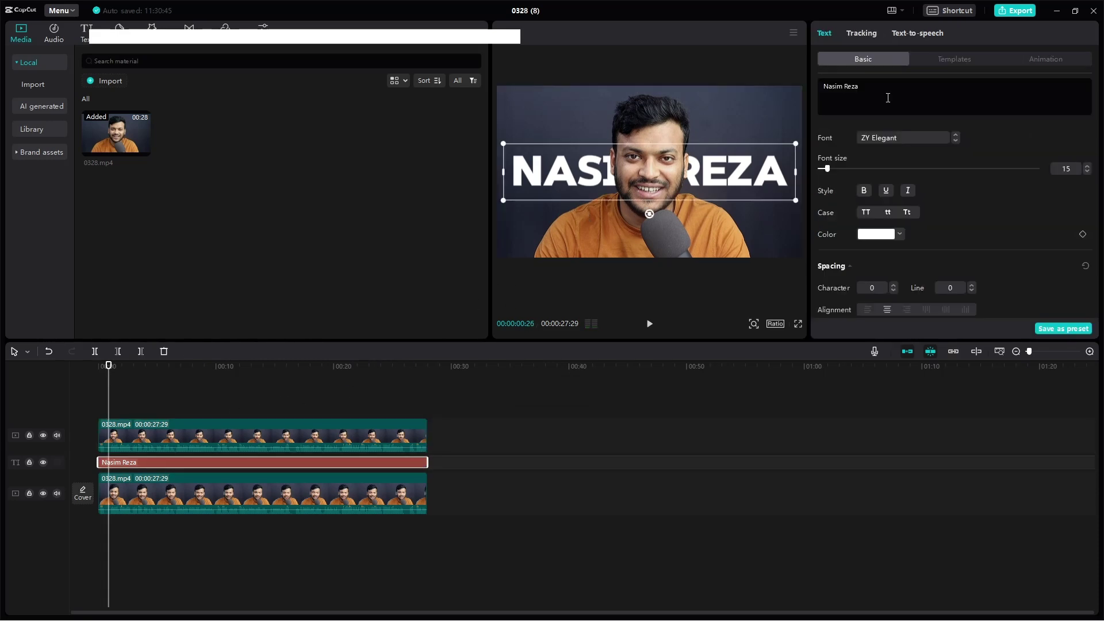
pyautogui.click(1032, 58)
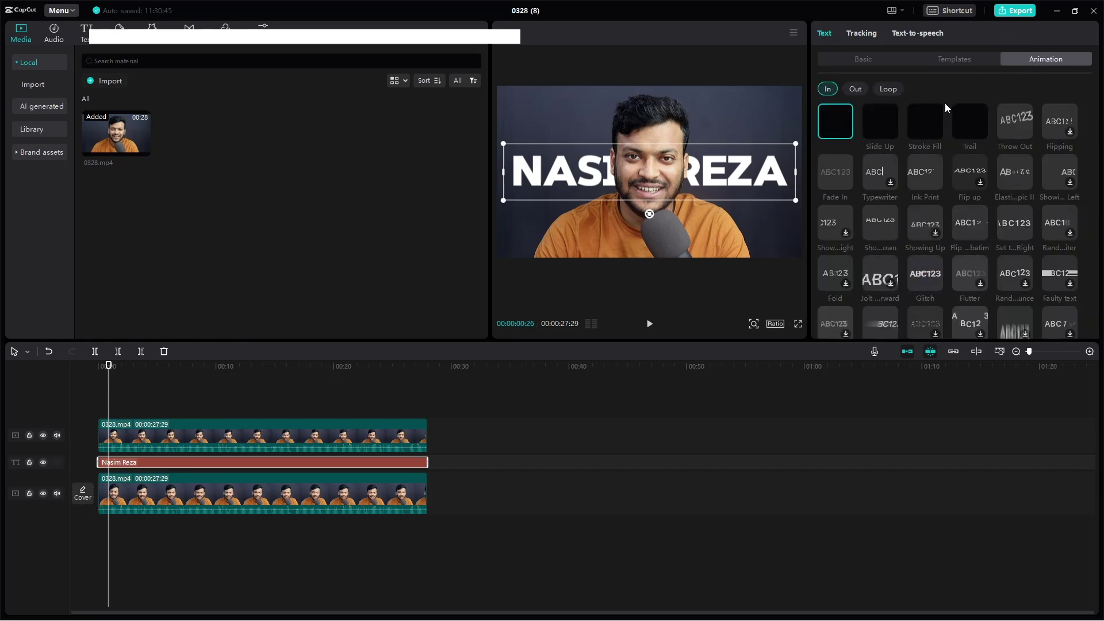
pyautogui.click(920, 122)
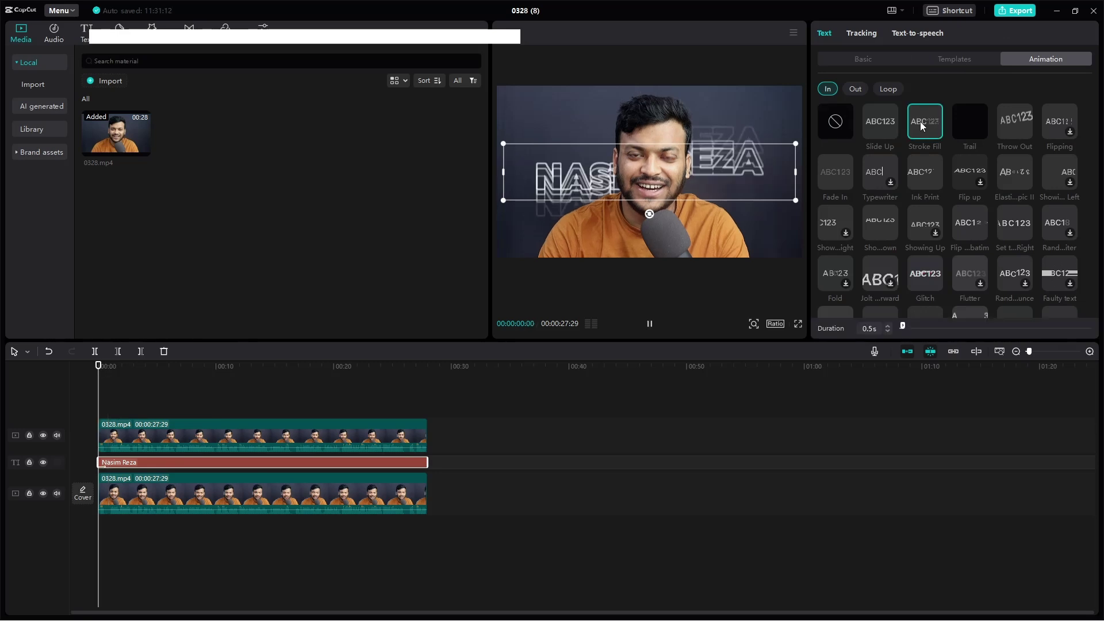
pyautogui.click(878, 126)
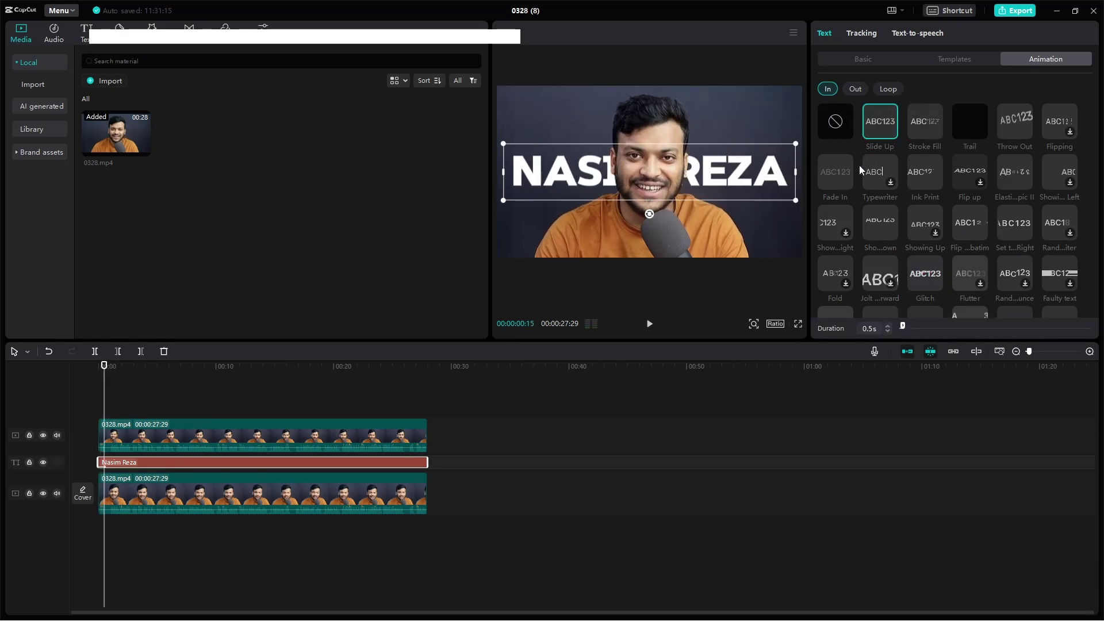
# Step: Mute both video tracks and set the title's In animation to Jolt Forward
pyautogui.click(56, 435)
pyautogui.click(57, 493)
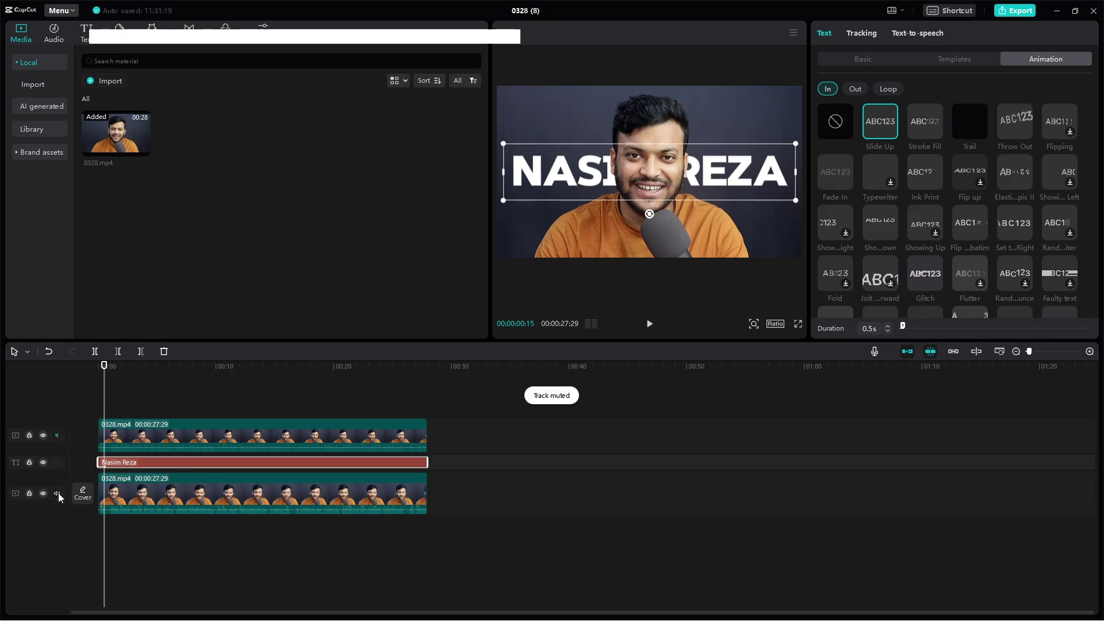
pyautogui.click(866, 279)
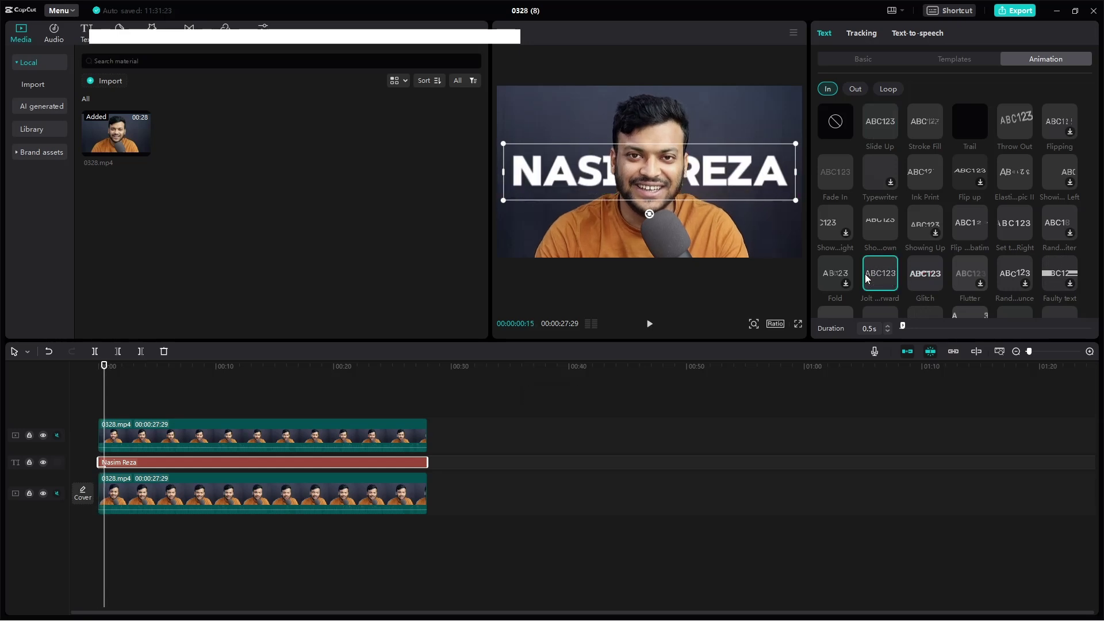